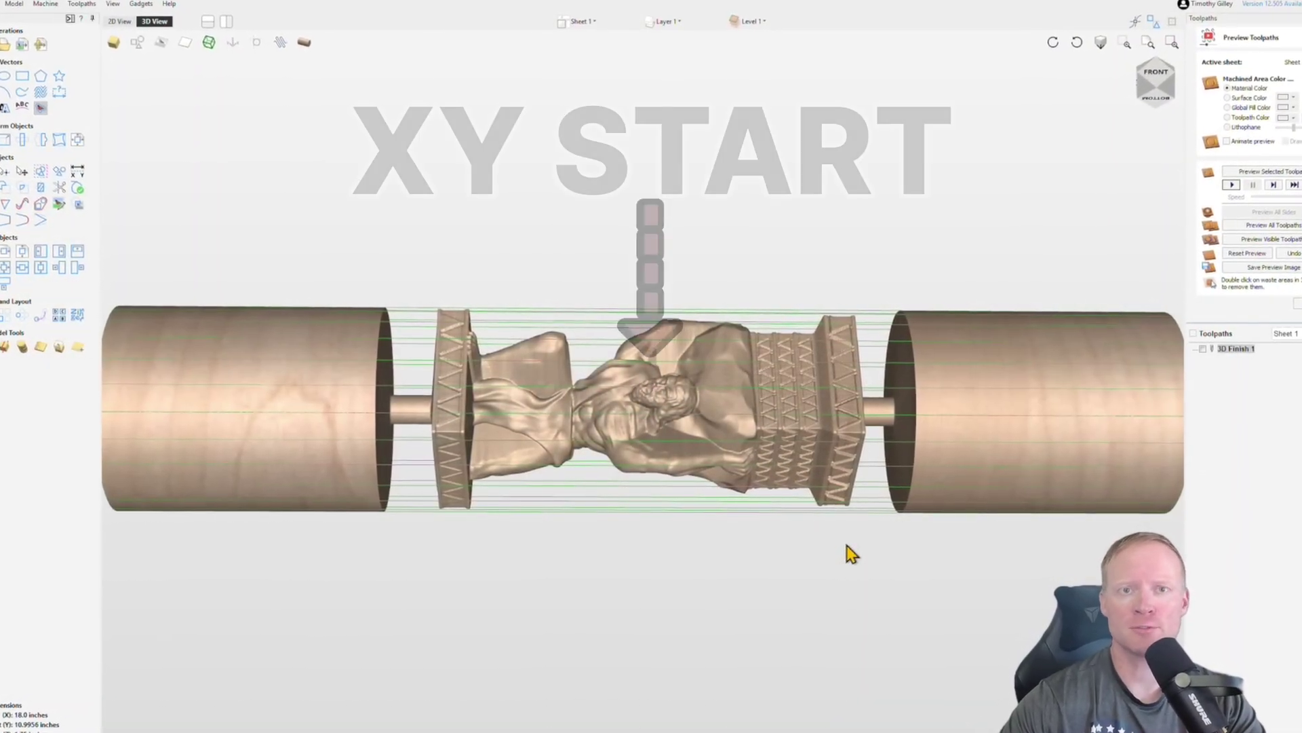
{"action": "left_click_drag", "start_coordinate": [576, 492], "coordinate": [562, 454]}
{"action": "left_click_drag", "start_coordinate": [968, 559], "coordinate": [821, 419]}
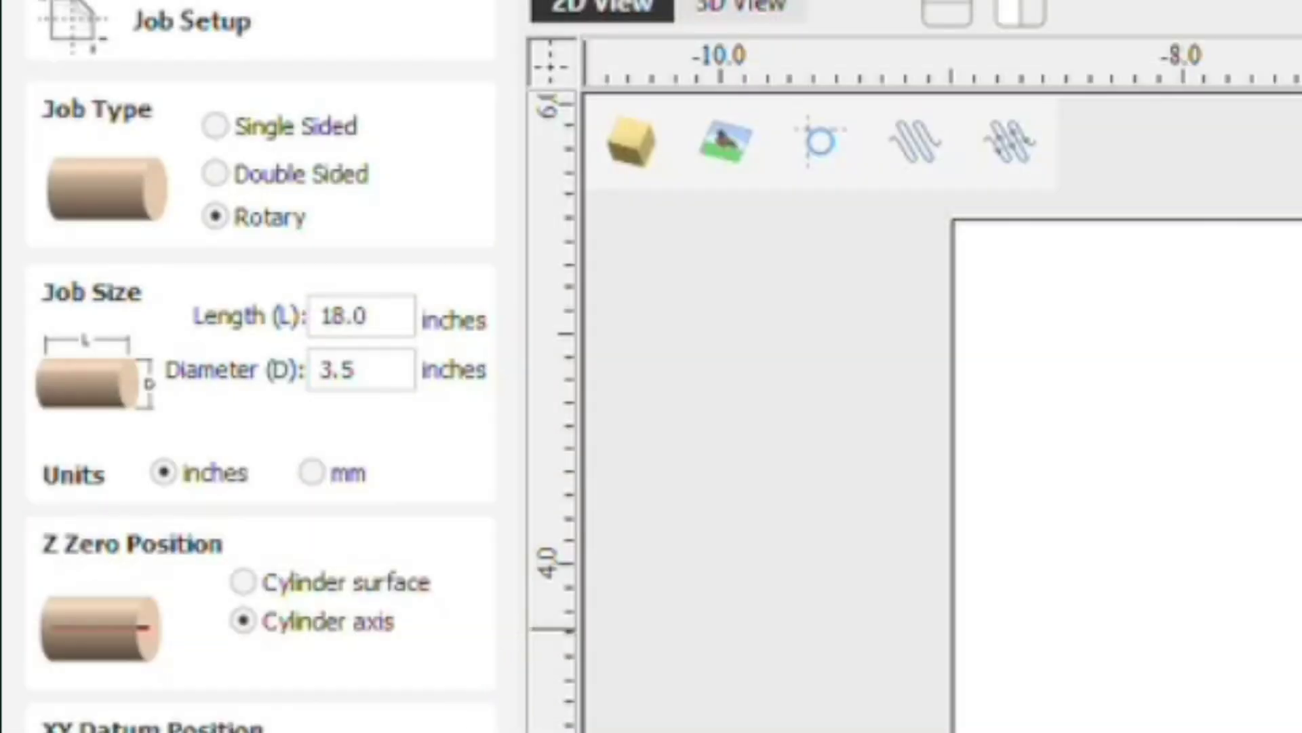
- Check the rotary job's length and diameter settings and examine the column model inside the cylindrical stock
{"action": "left_click", "coordinate": [392, 309]}
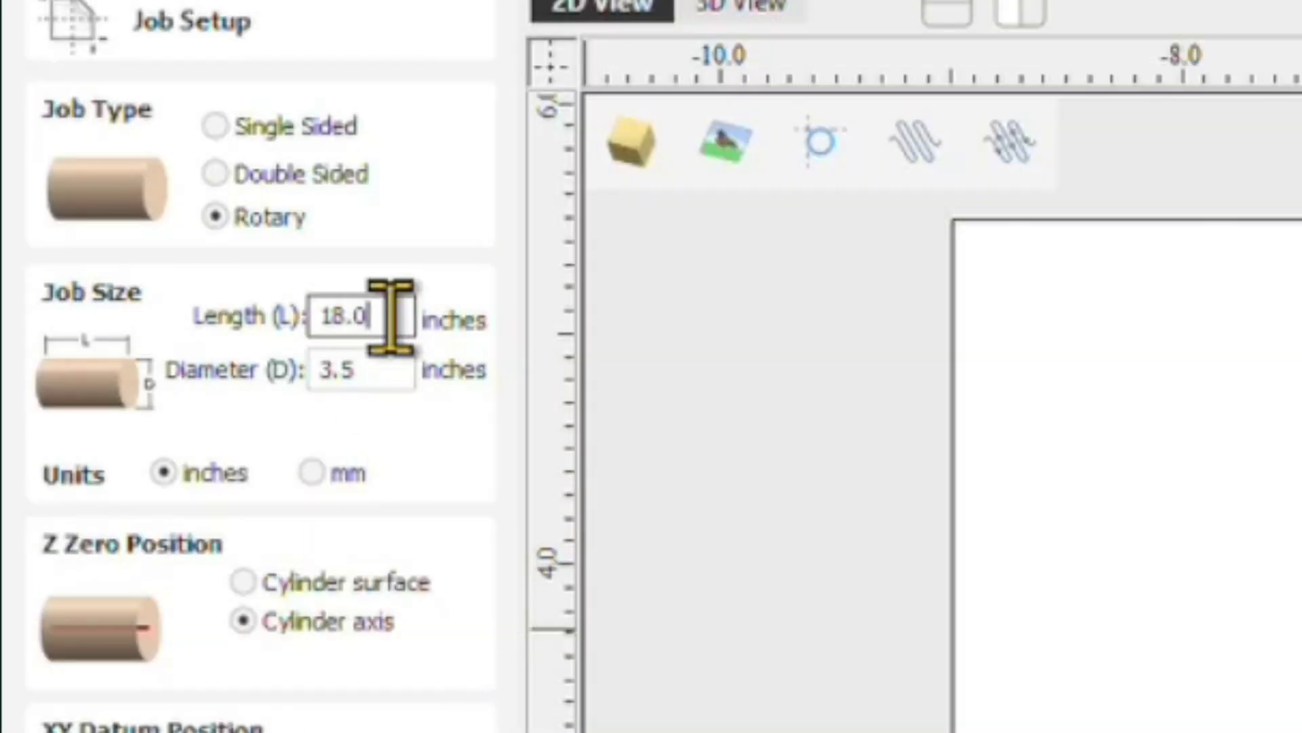
{"action": "left_click", "coordinate": [382, 357]}
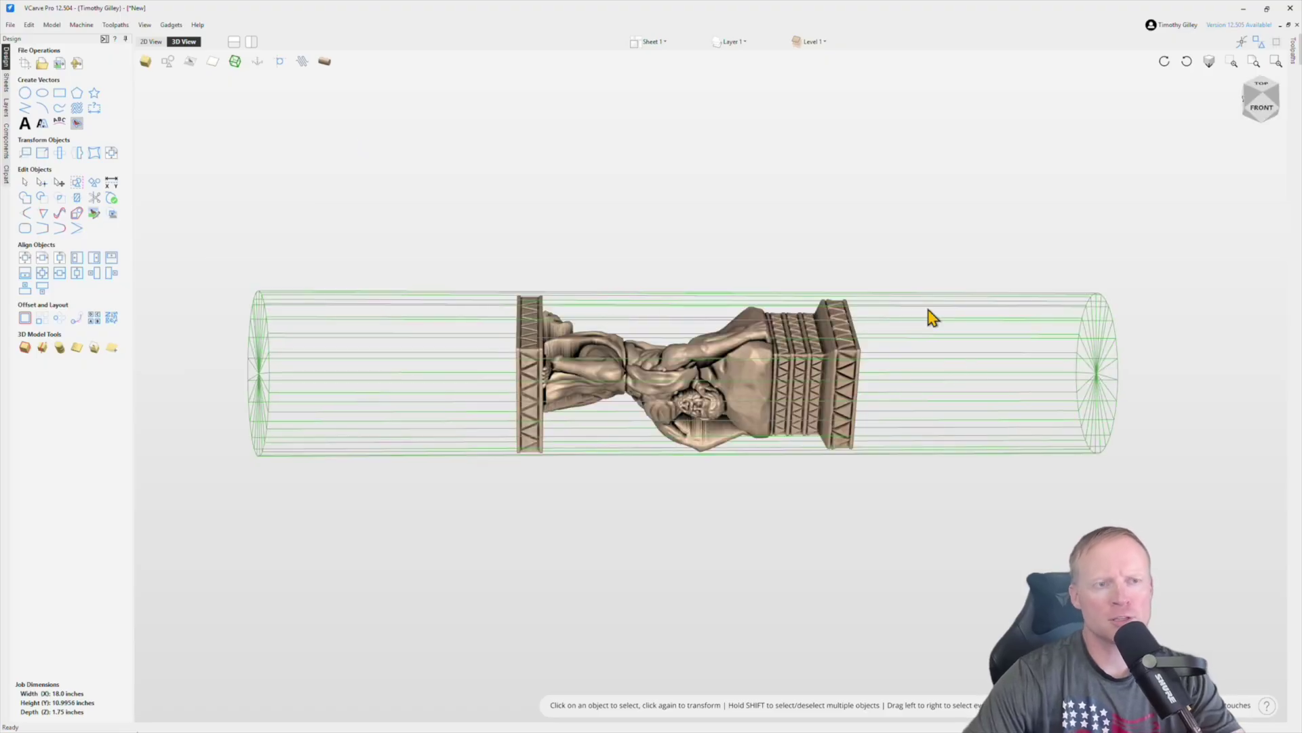
{"action": "left_click_drag", "start_coordinate": [519, 395], "coordinate": [638, 378]}
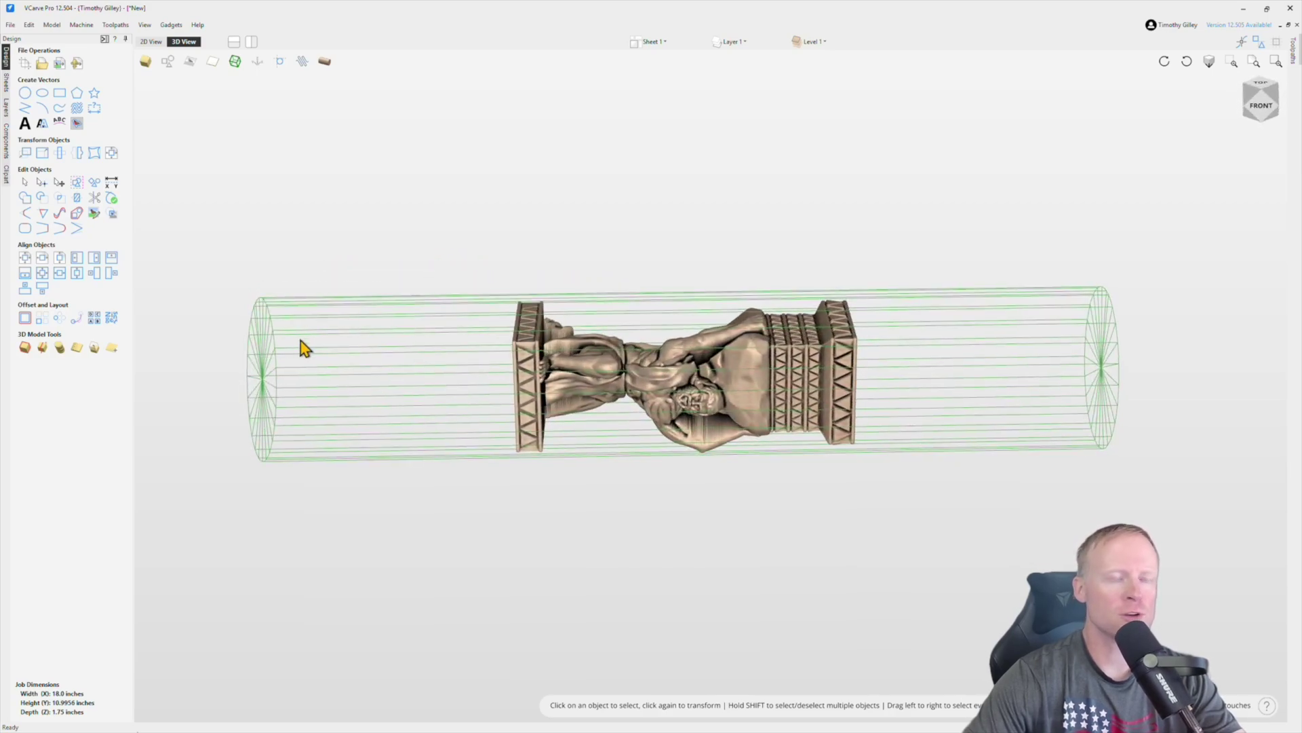
{"action": "mouse_move", "coordinate": [818, 400]}
{"action": "left_mouse_down"}
{"action": "mouse_move", "coordinate": [864, 372]}
{"action": "mouse_move", "coordinate": [727, 454]}
{"action": "mouse_move", "coordinate": [817, 396]}
{"action": "left_mouse_up"}
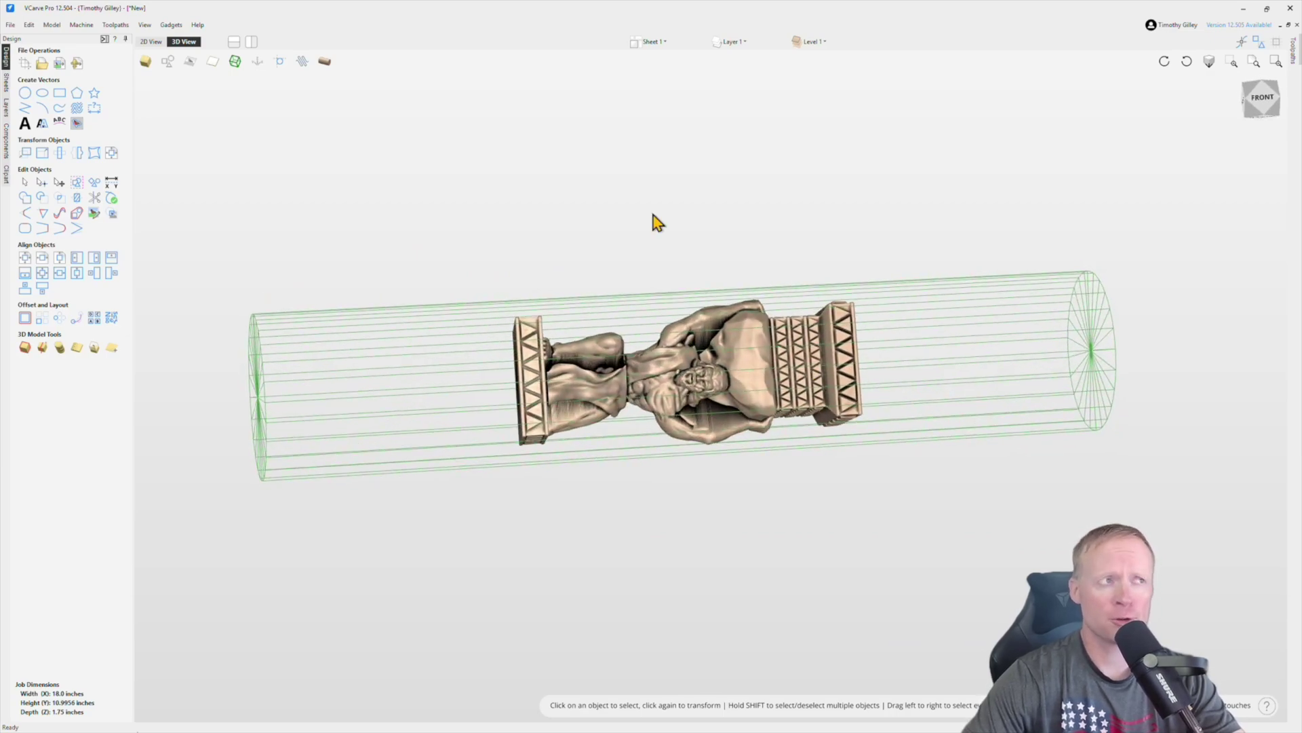
- Set the combine mode of the Atlas_Column component to Merge
{"action": "left_click", "coordinate": [6, 142]}
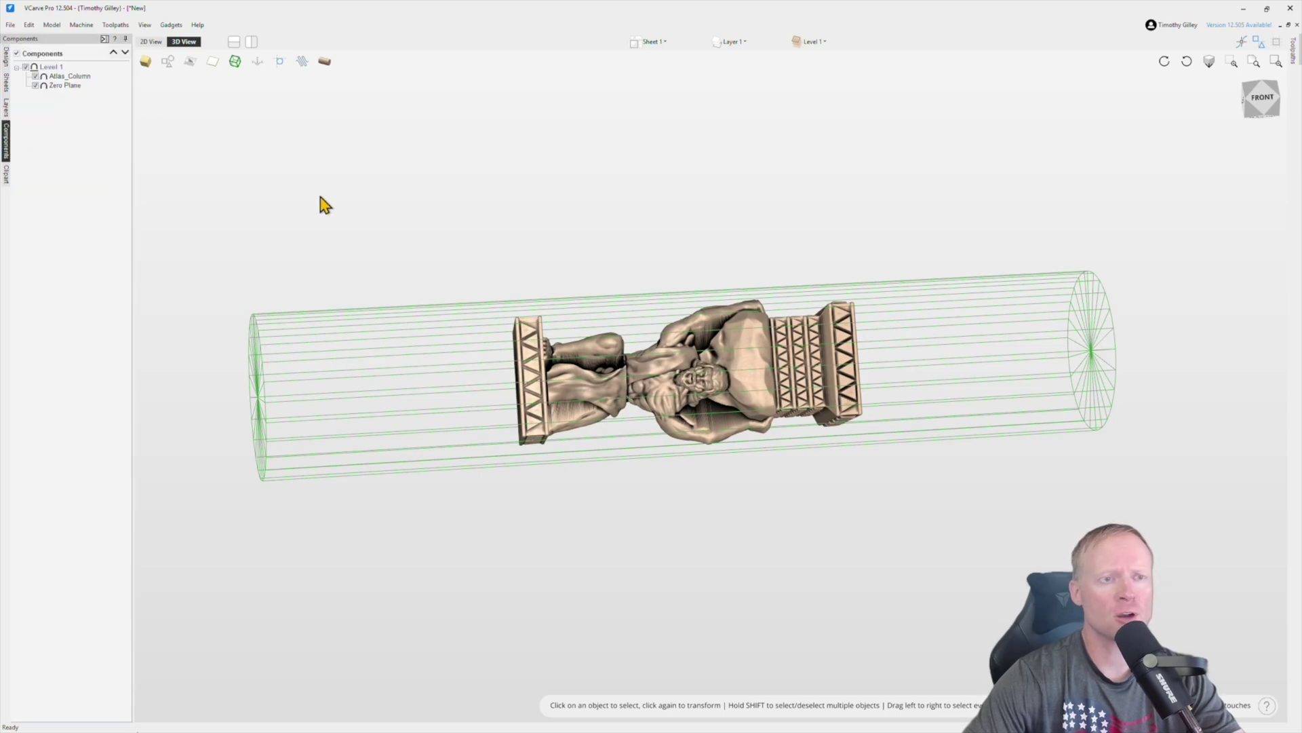
{"action": "left_click", "coordinate": [65, 85]}
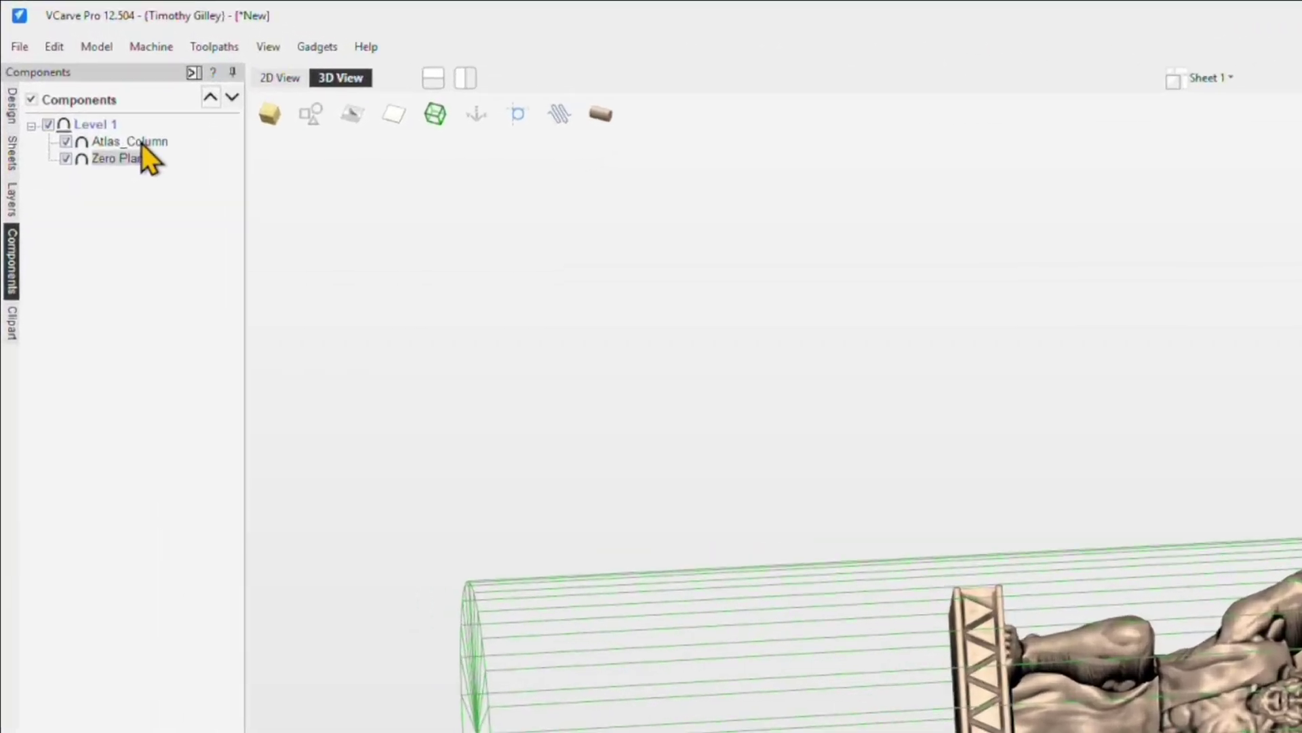
{"action": "right_click", "coordinate": [164, 181]}
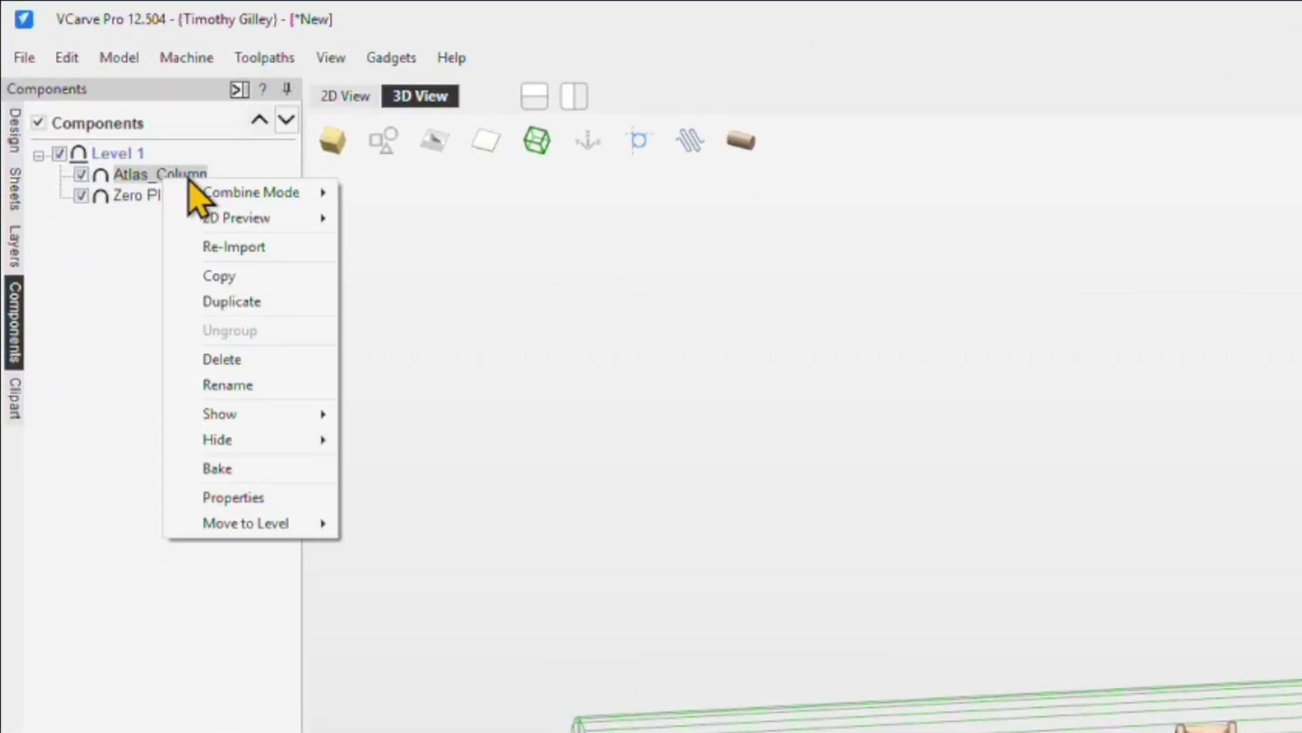
{"action": "mouse_move", "coordinate": [291, 197]}
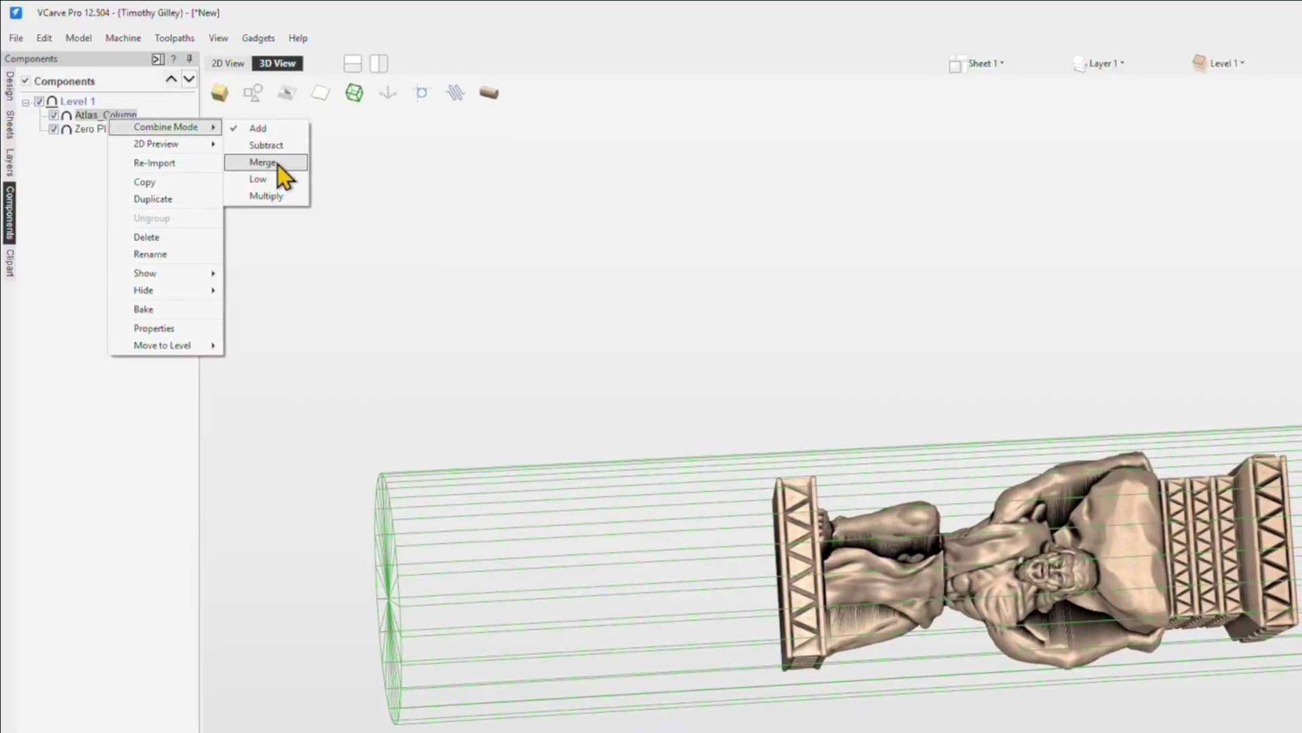
{"action": "left_click", "coordinate": [278, 164]}
- Set the combine mode of the Zero Plane component to Merge
{"action": "left_click", "coordinate": [100, 129]}
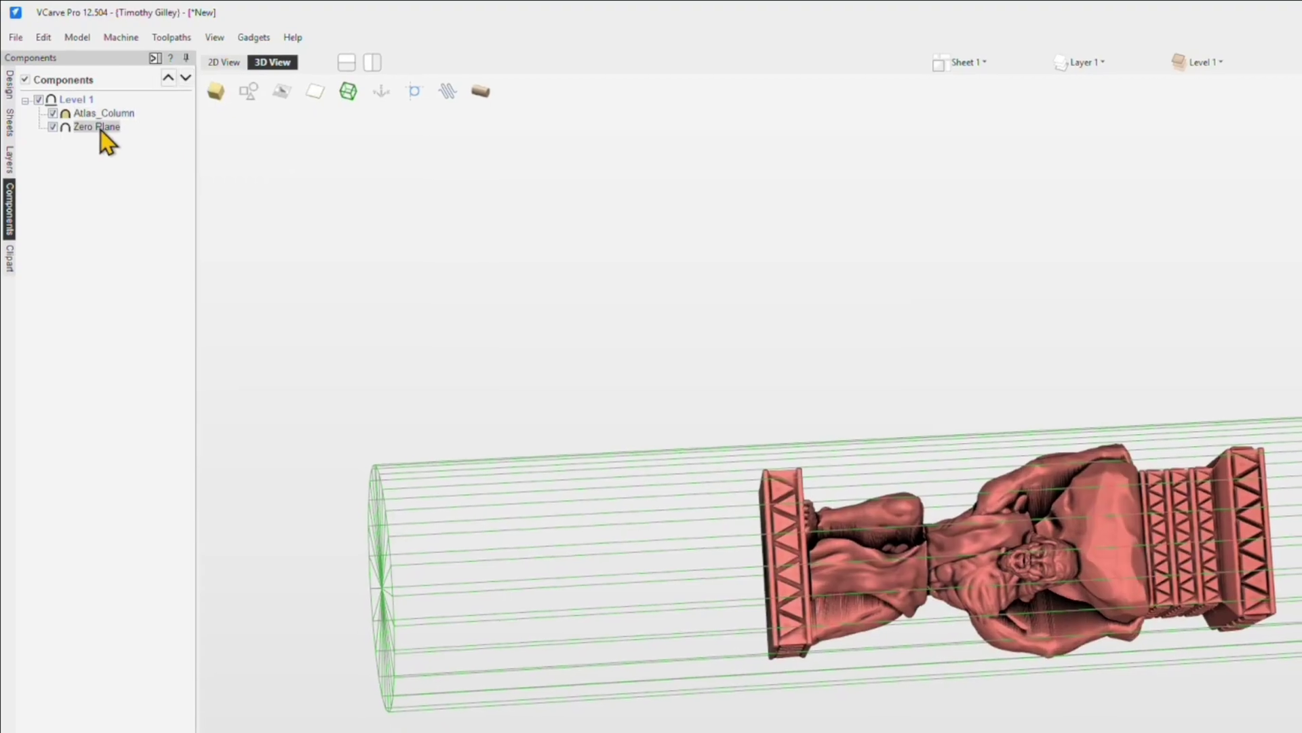
{"action": "right_click", "coordinate": [101, 129]}
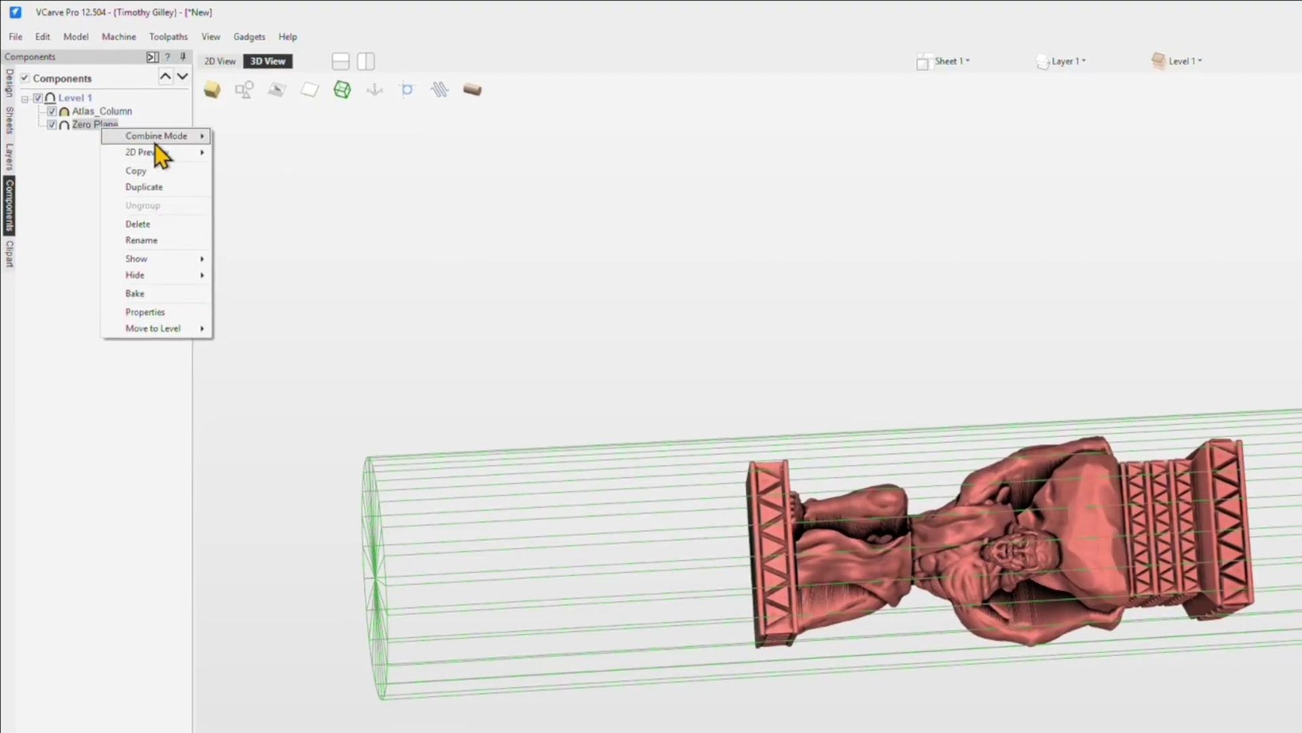
{"action": "mouse_move", "coordinate": [175, 140]}
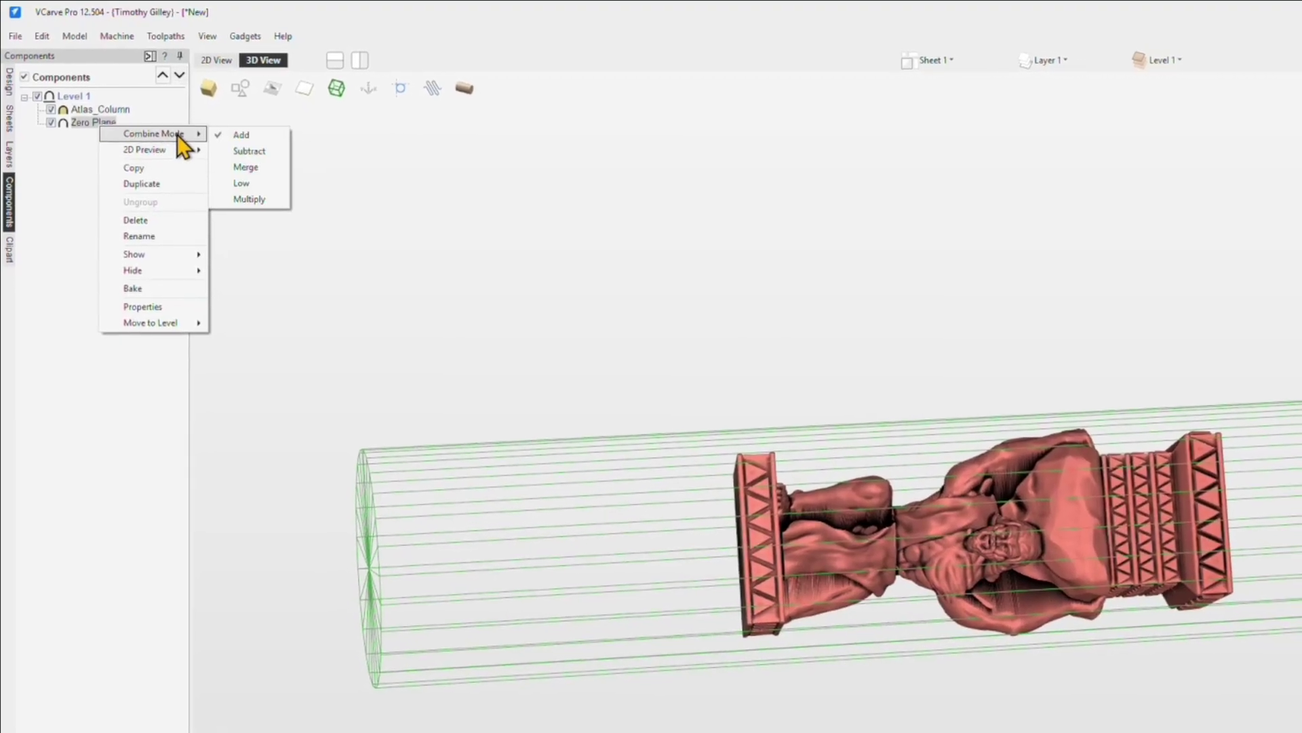
{"action": "left_click", "coordinate": [254, 168]}
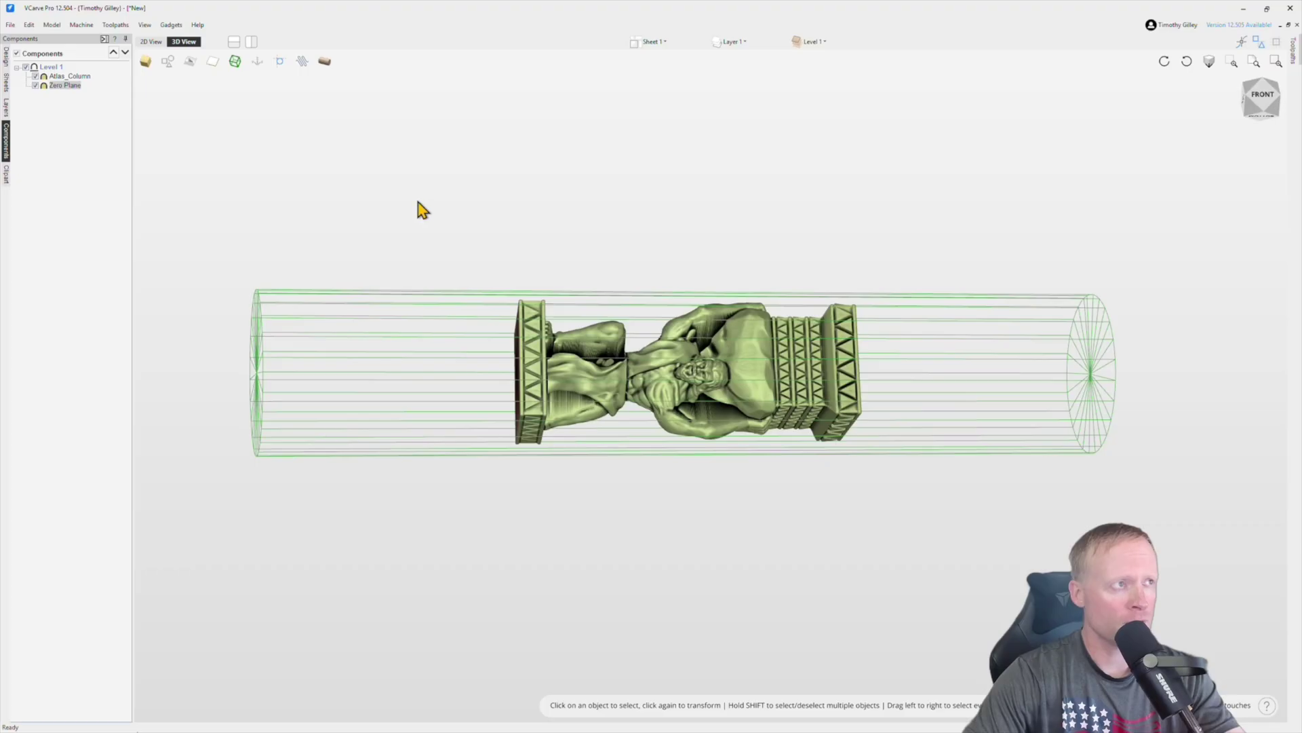
- Set the Zero Plane component's base height to 0.25 inches and inspect the resulting core rod around the column
{"action": "right_click", "coordinate": [72, 90]}
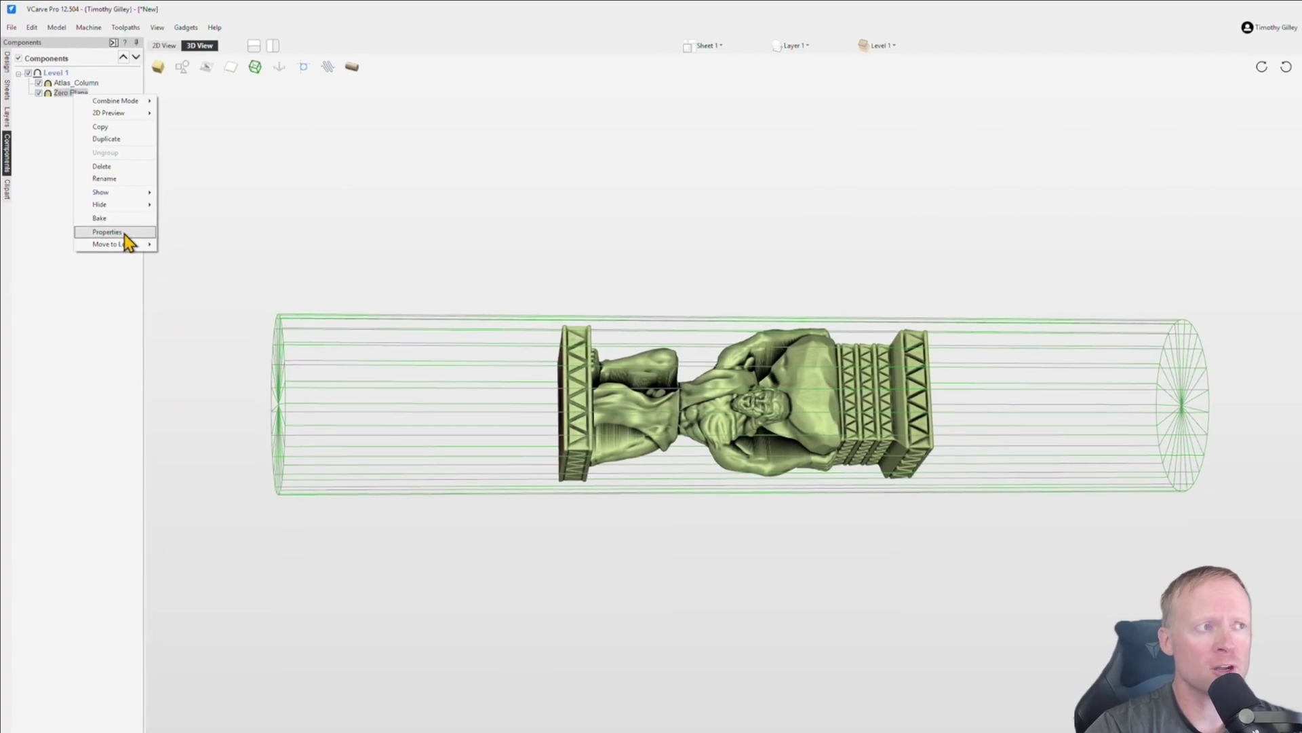
{"action": "left_click", "coordinate": [109, 232]}
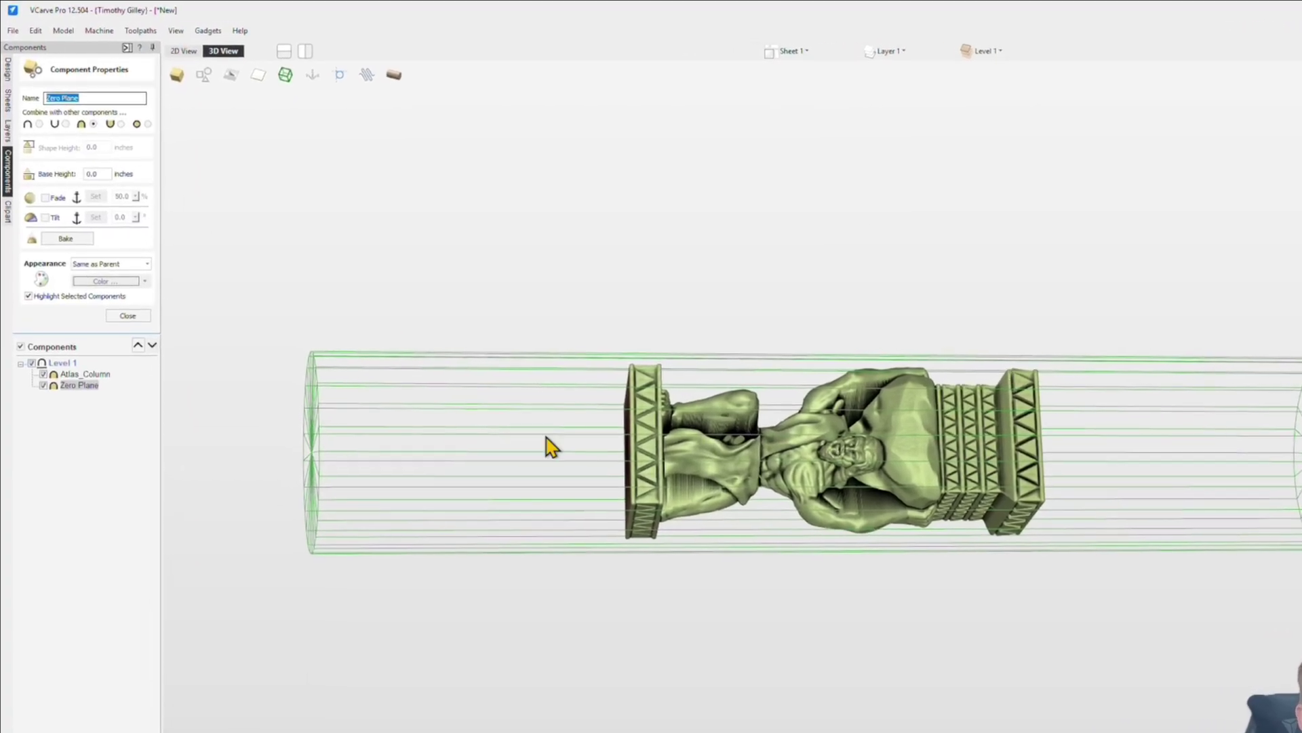
{"action": "double_click", "coordinate": [95, 174]}
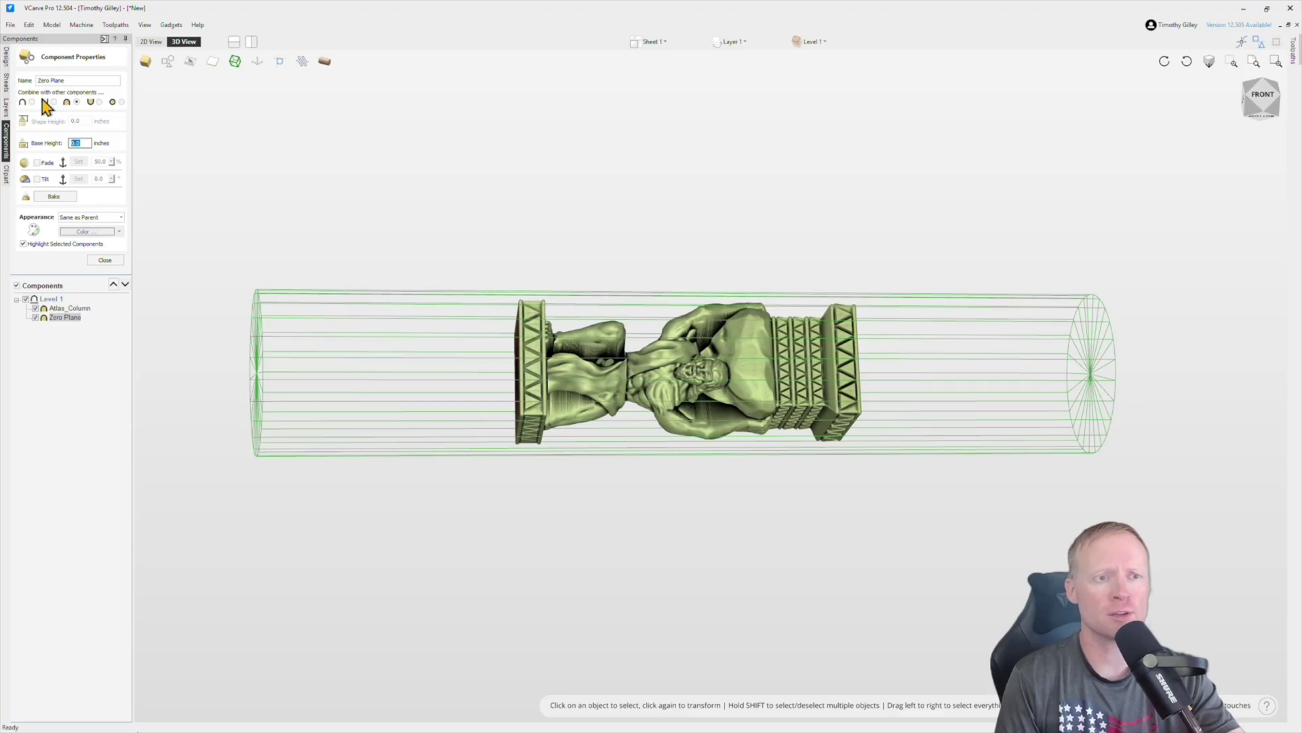
{"action": "type", "text": "0."}
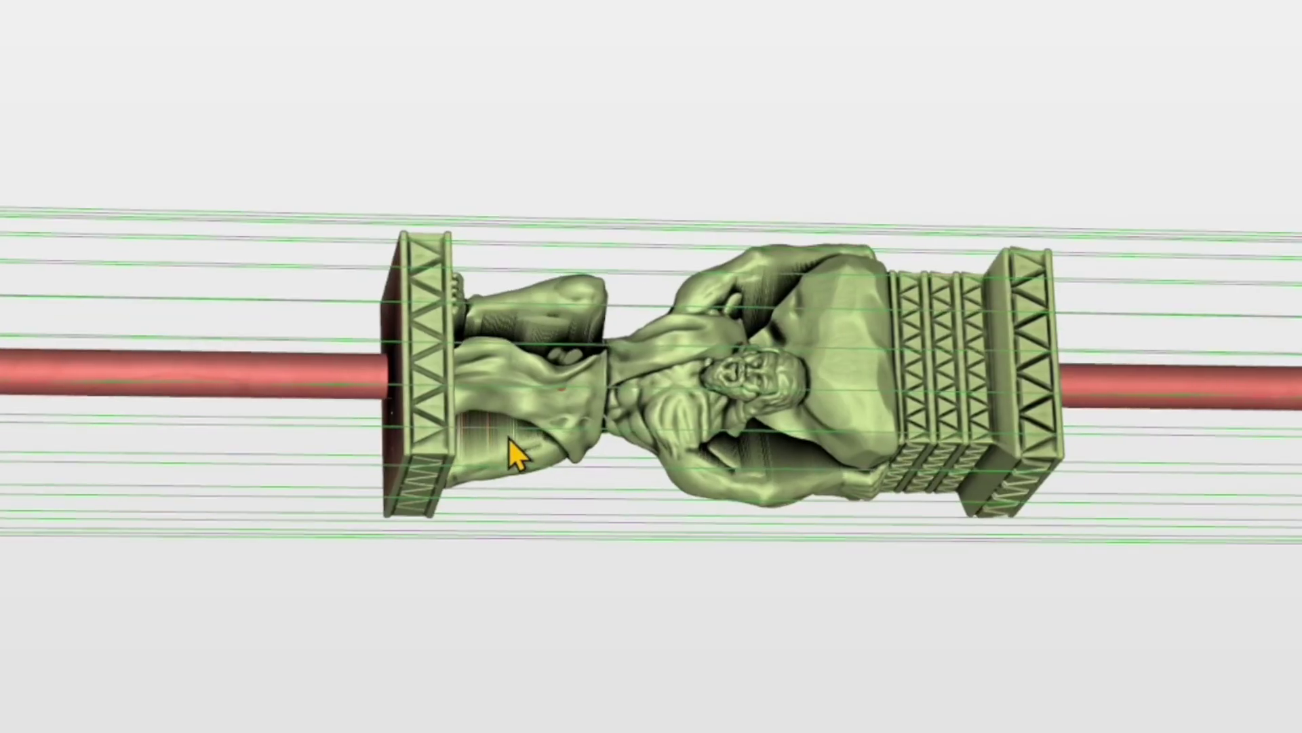
{"action": "left_click_drag", "start_coordinate": [588, 406], "coordinate": [844, 398]}
{"action": "left_click_drag", "start_coordinate": [1015, 434], "coordinate": [791, 436]}
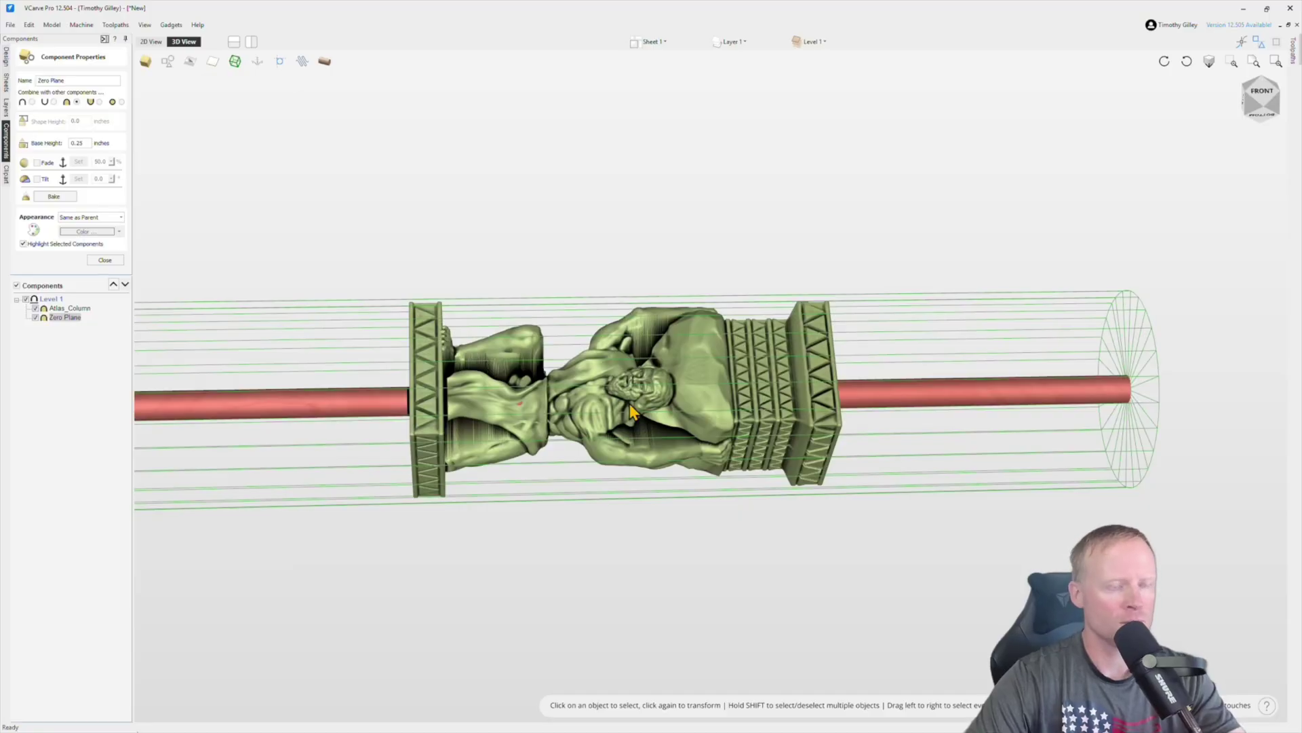
{"action": "scroll", "coordinate": [633, 401], "scroll_direction": "down", "scroll_amount": 2}
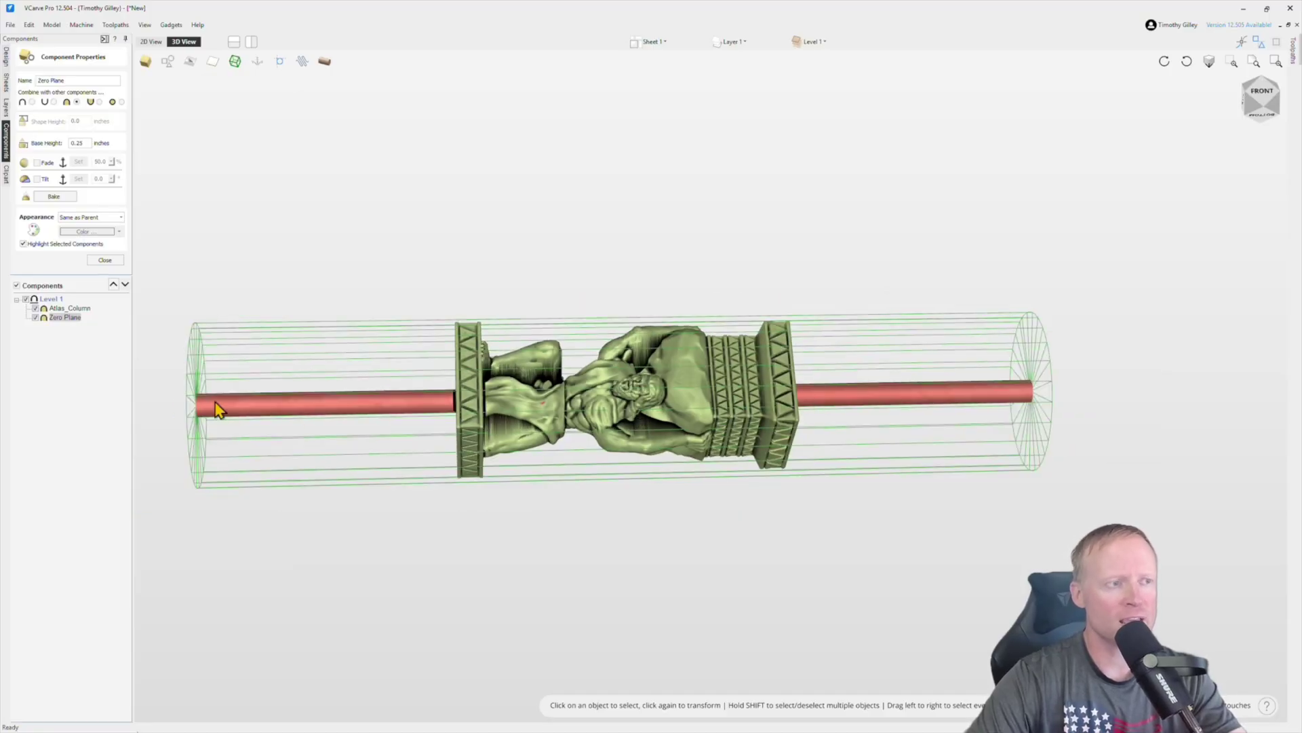
{"action": "left_click_drag", "start_coordinate": [616, 419], "coordinate": [453, 332]}
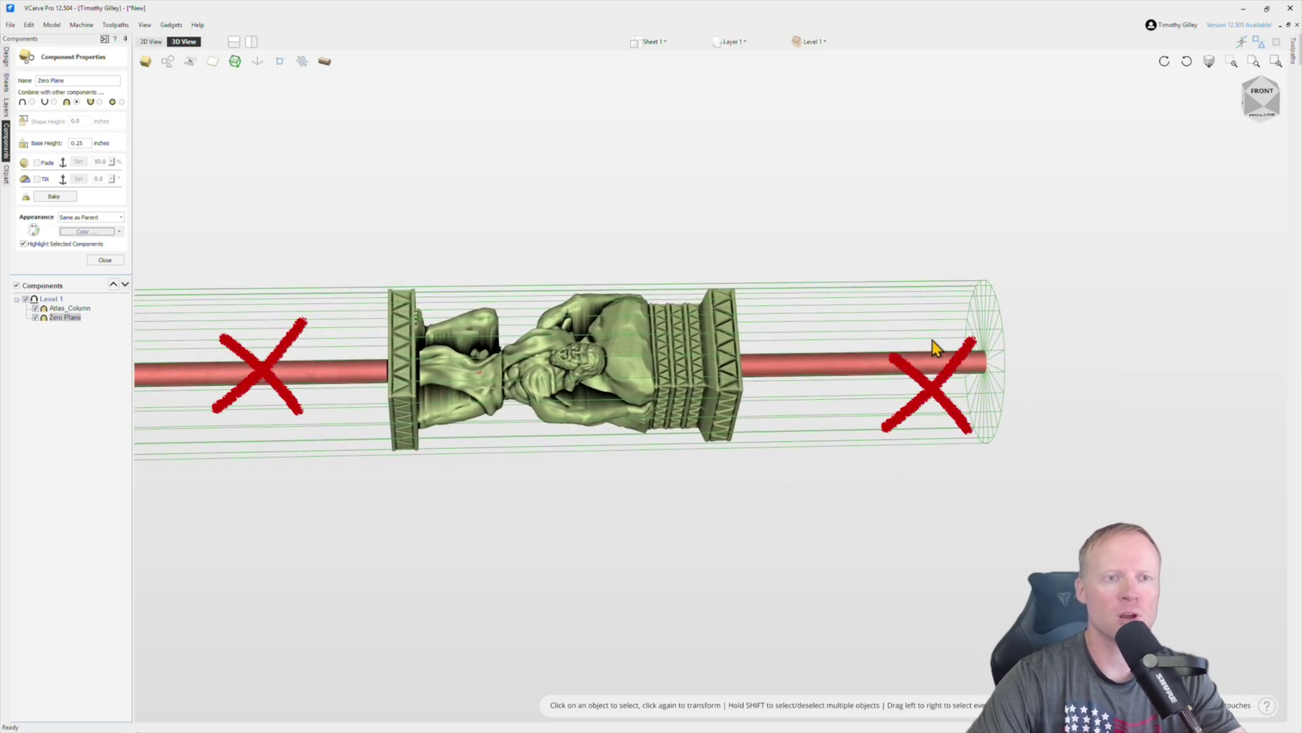
{"action": "left_click_drag", "start_coordinate": [483, 399], "coordinate": [583, 366]}
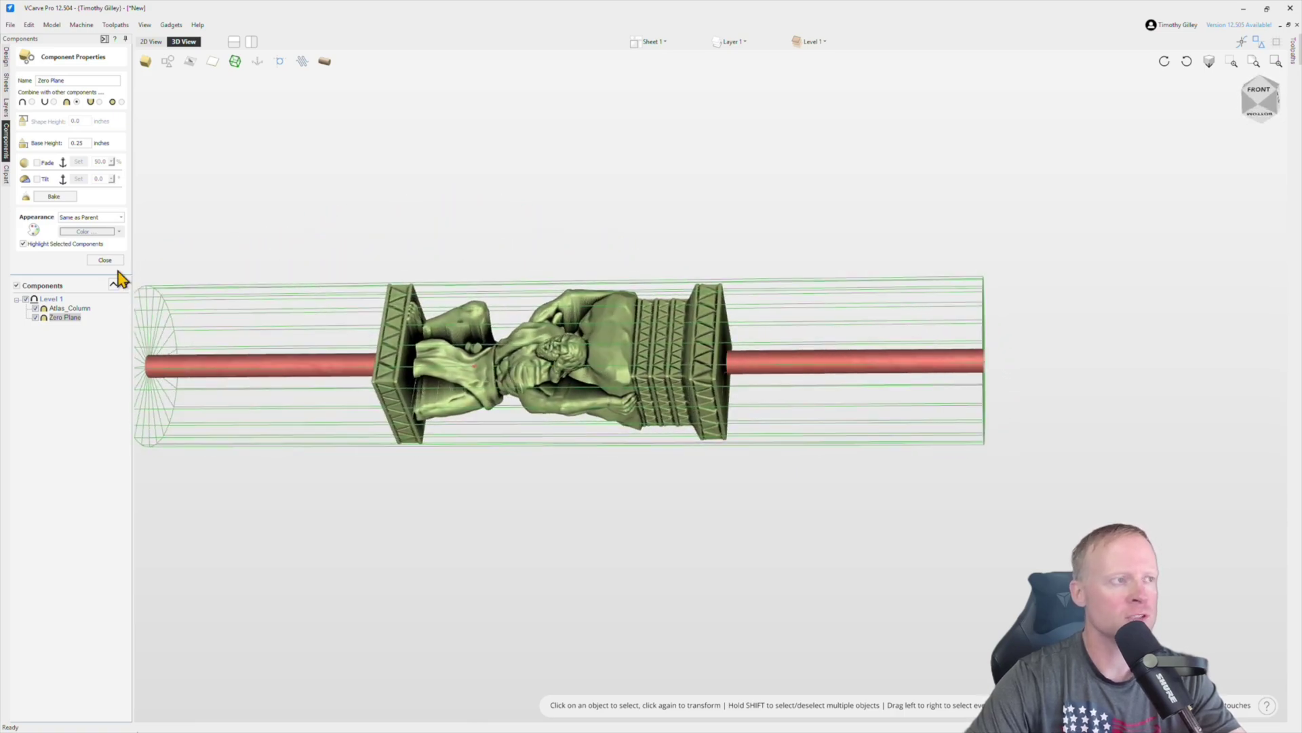
{"action": "left_click", "coordinate": [106, 260]}
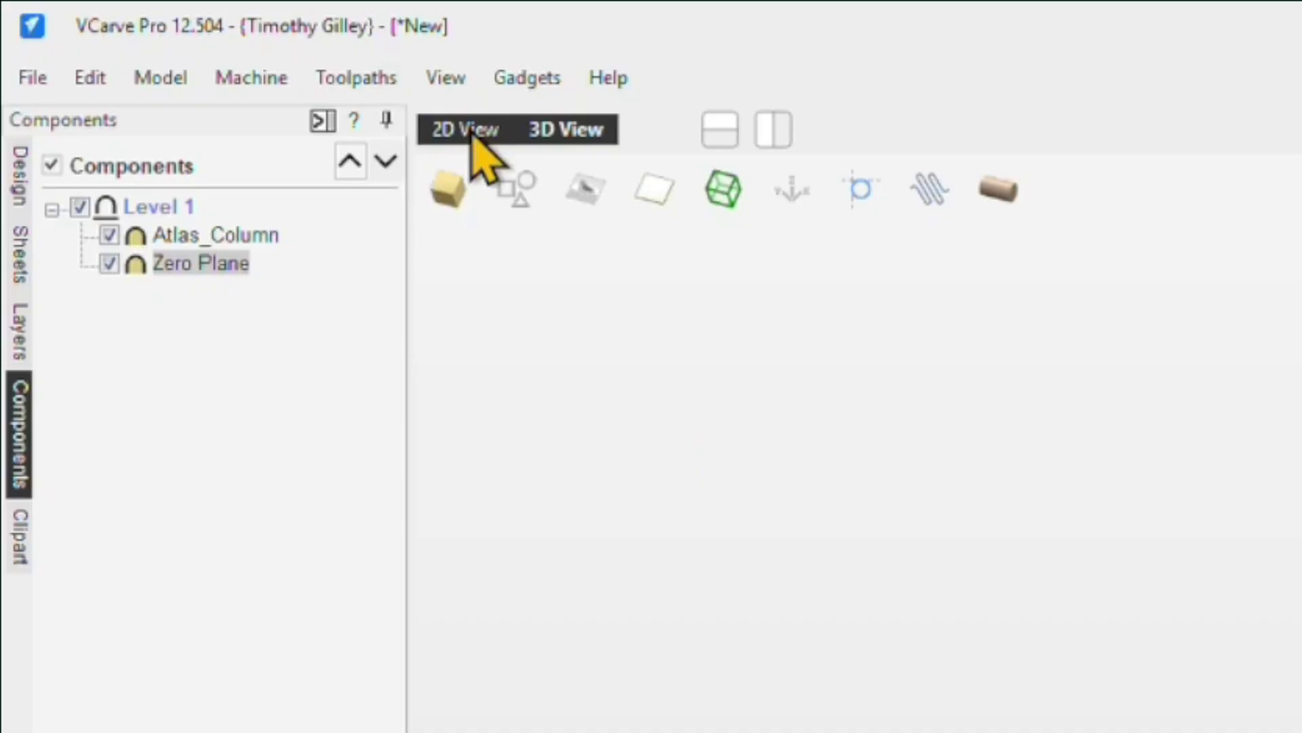
- Draw a square-cornered rectangle about 8.54 inches wide over the full job height, extending slightly past both ends of the column model
{"action": "left_click", "coordinate": [151, 42]}
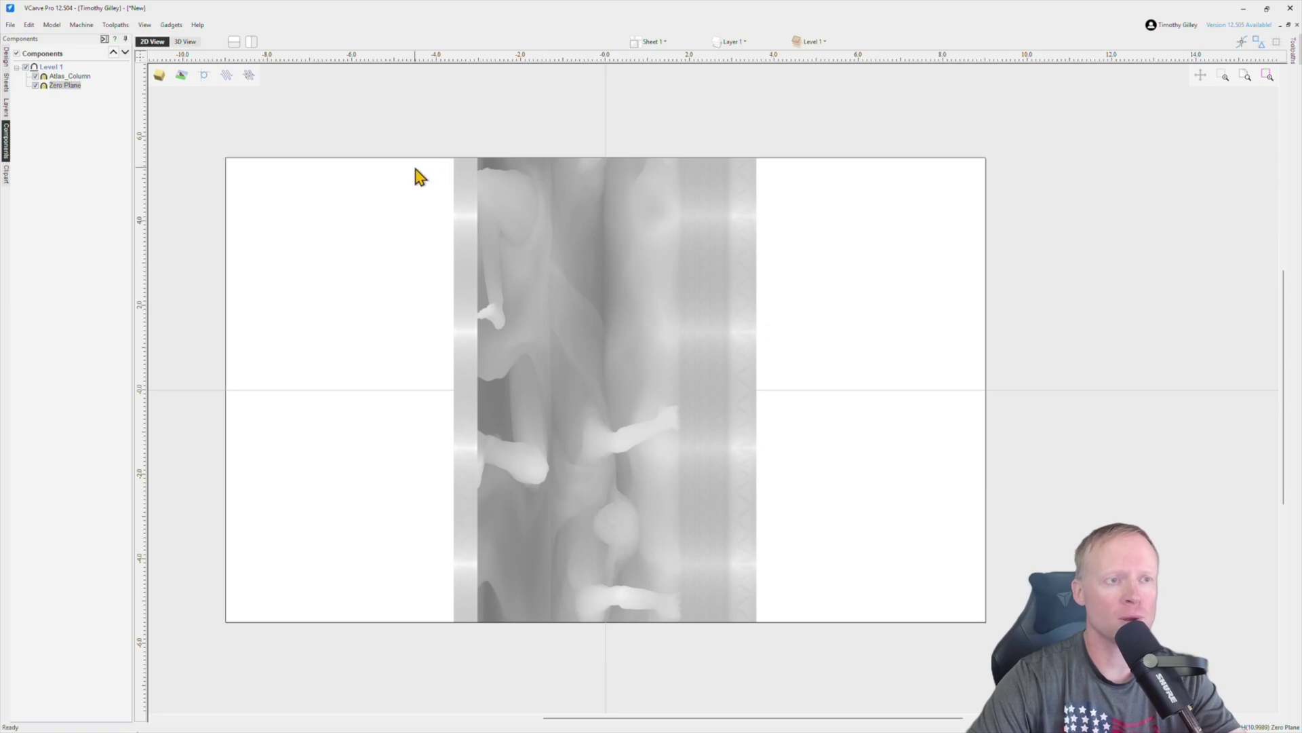
{"action": "left_click", "coordinate": [6, 55]}
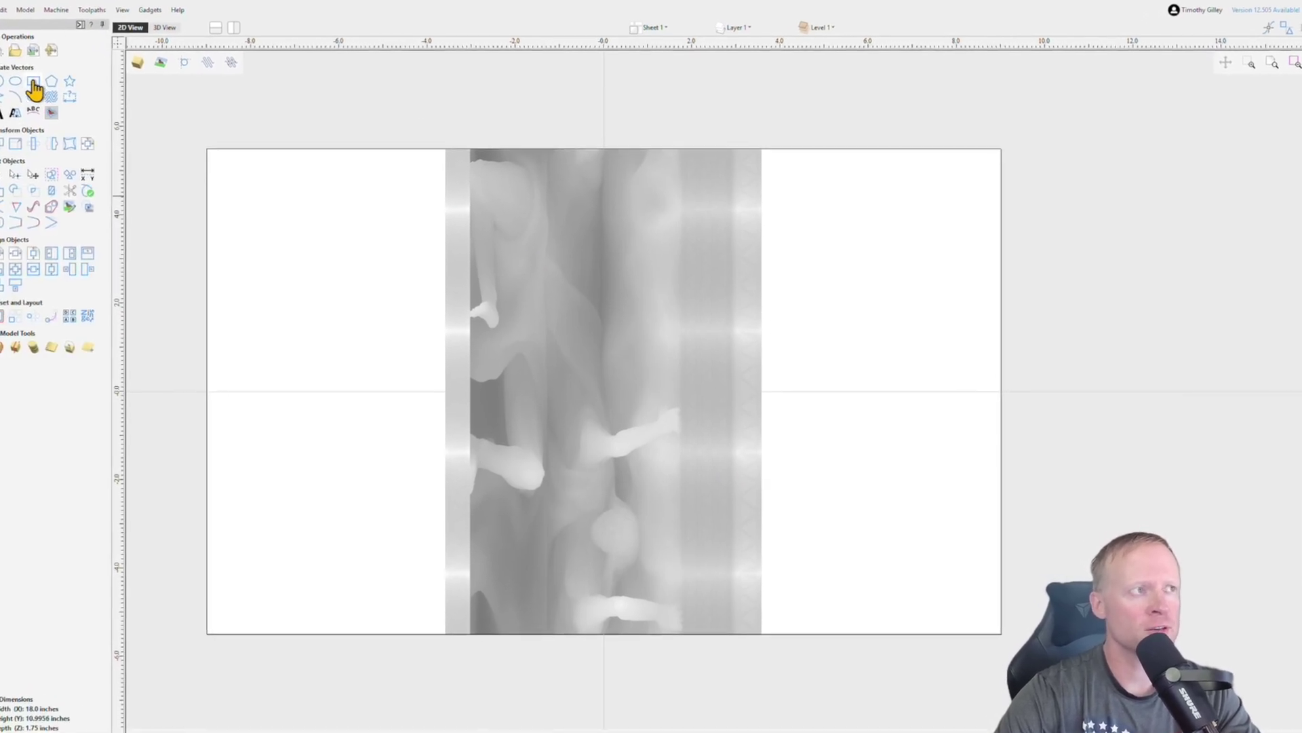
{"action": "left_click", "coordinate": [40, 84]}
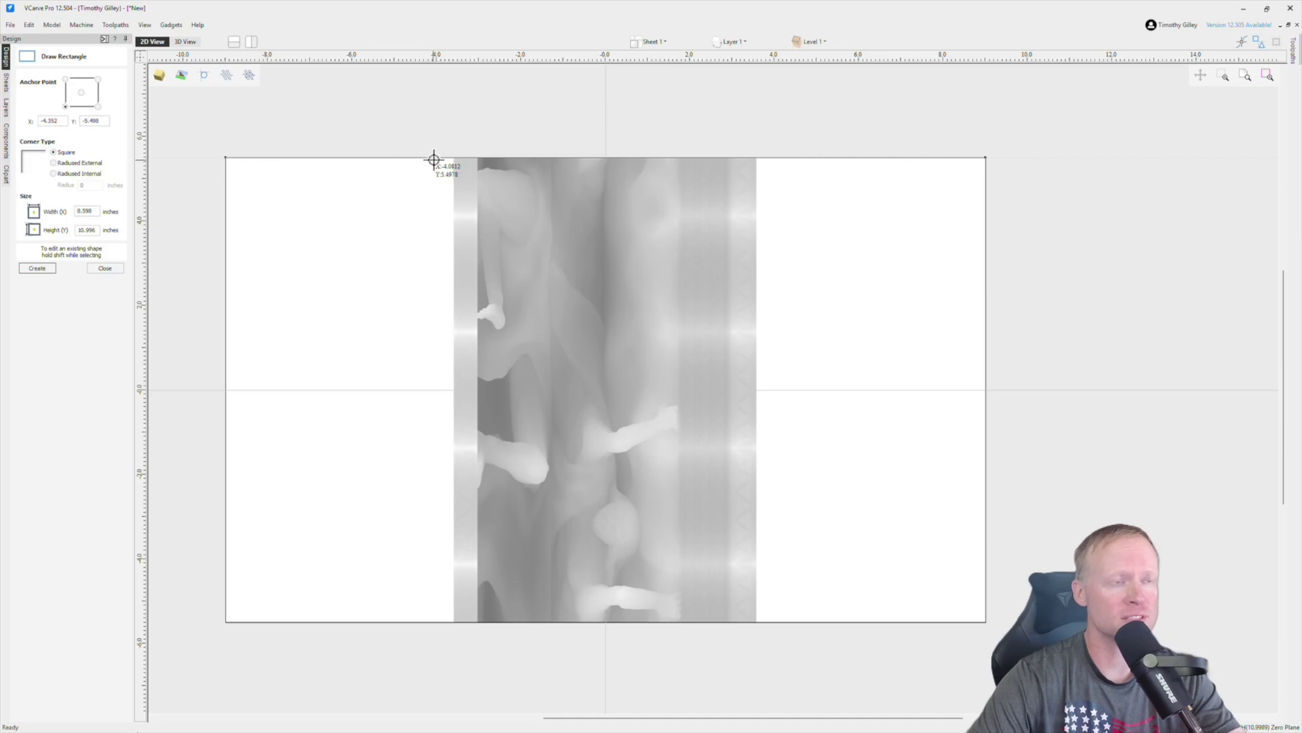
{"action": "left_click_drag", "start_coordinate": [423, 157], "coordinate": [528, 417]}
{"action": "left_click_drag", "start_coordinate": [713, 517], "coordinate": [783, 622]}
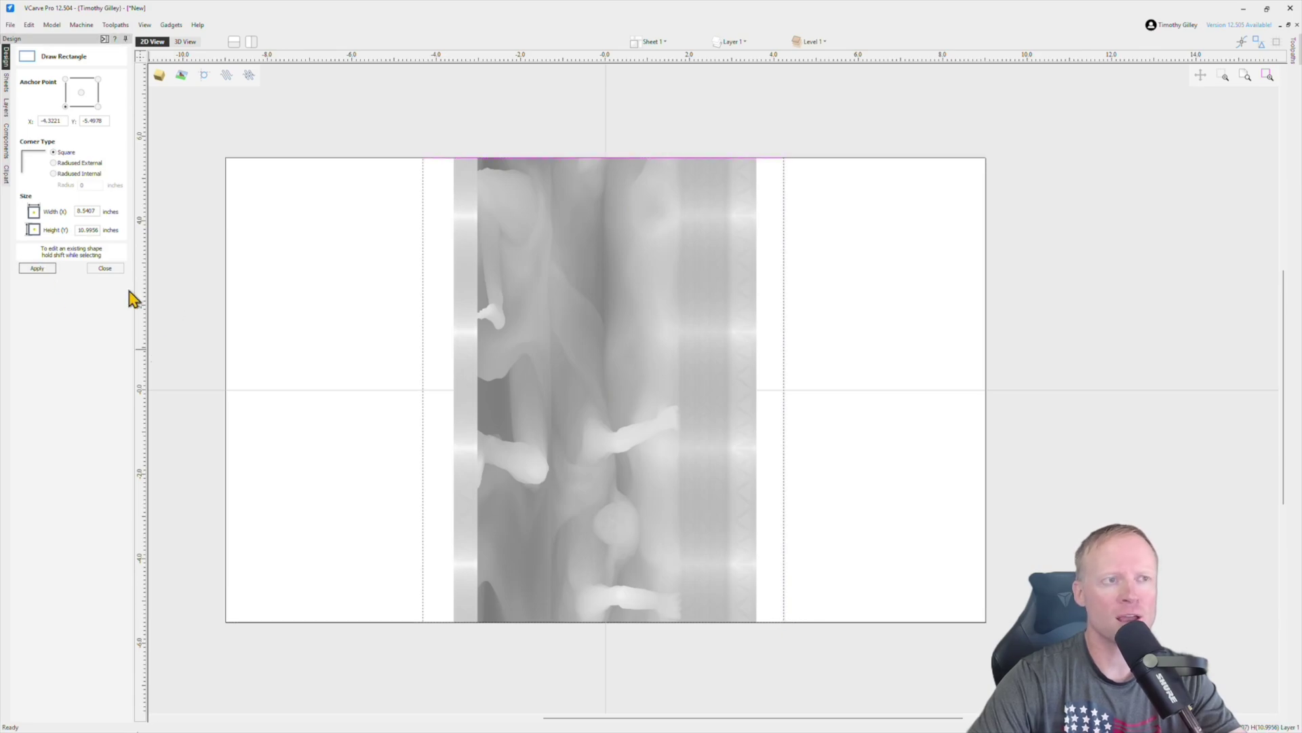
{"action": "left_click", "coordinate": [114, 269]}
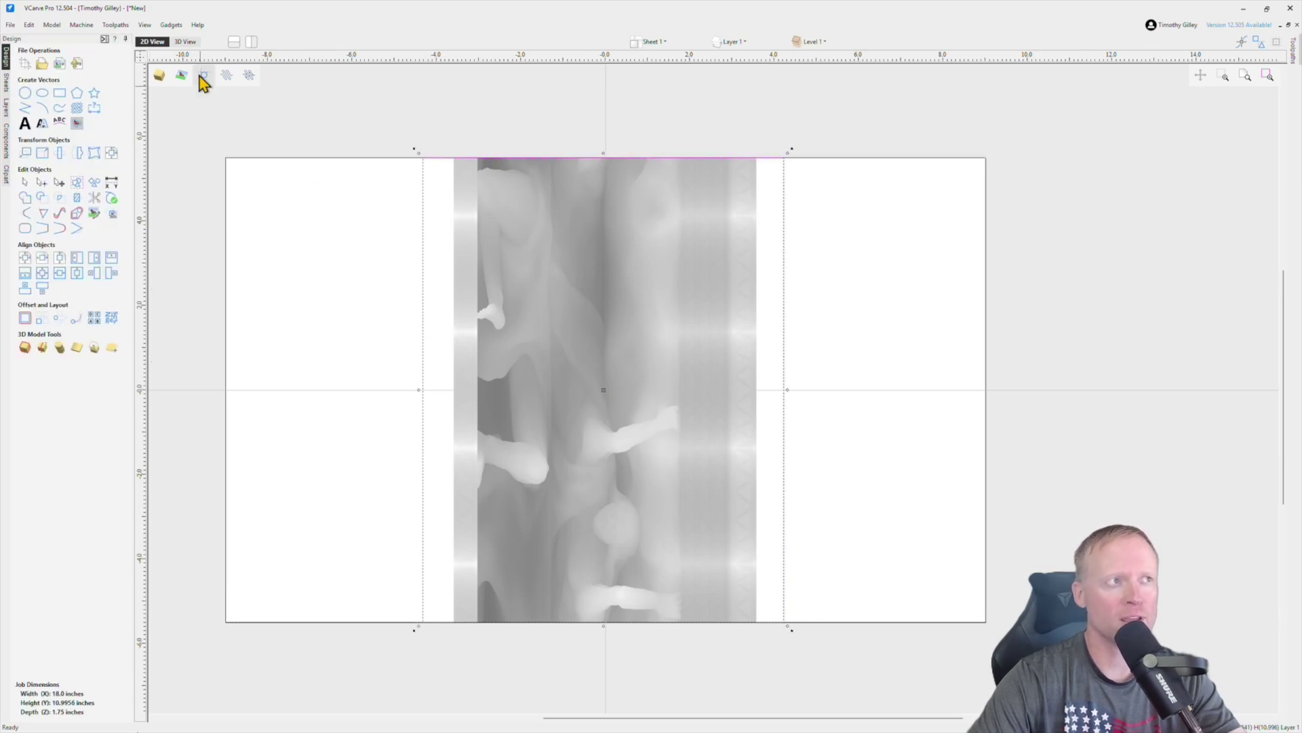
- Calculate a 3D finish toolpath limited to the selected rectangle, using the Skinny Jenny 1/16" tapered ball nose and a 0-degree raster strategy
{"action": "left_click", "coordinate": [185, 42]}
{"action": "left_click_drag", "start_coordinate": [947, 381], "coordinate": [939, 432]}
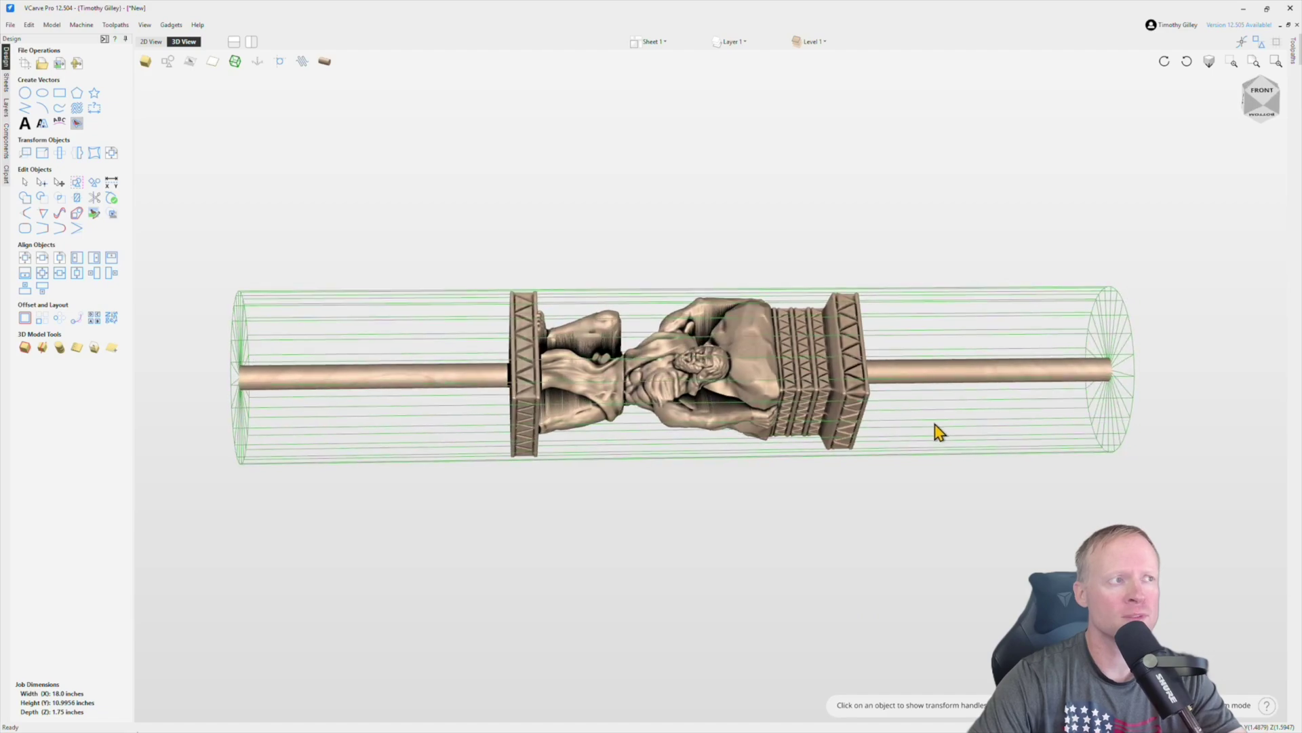
{"action": "left_click", "coordinate": [125, 25]}
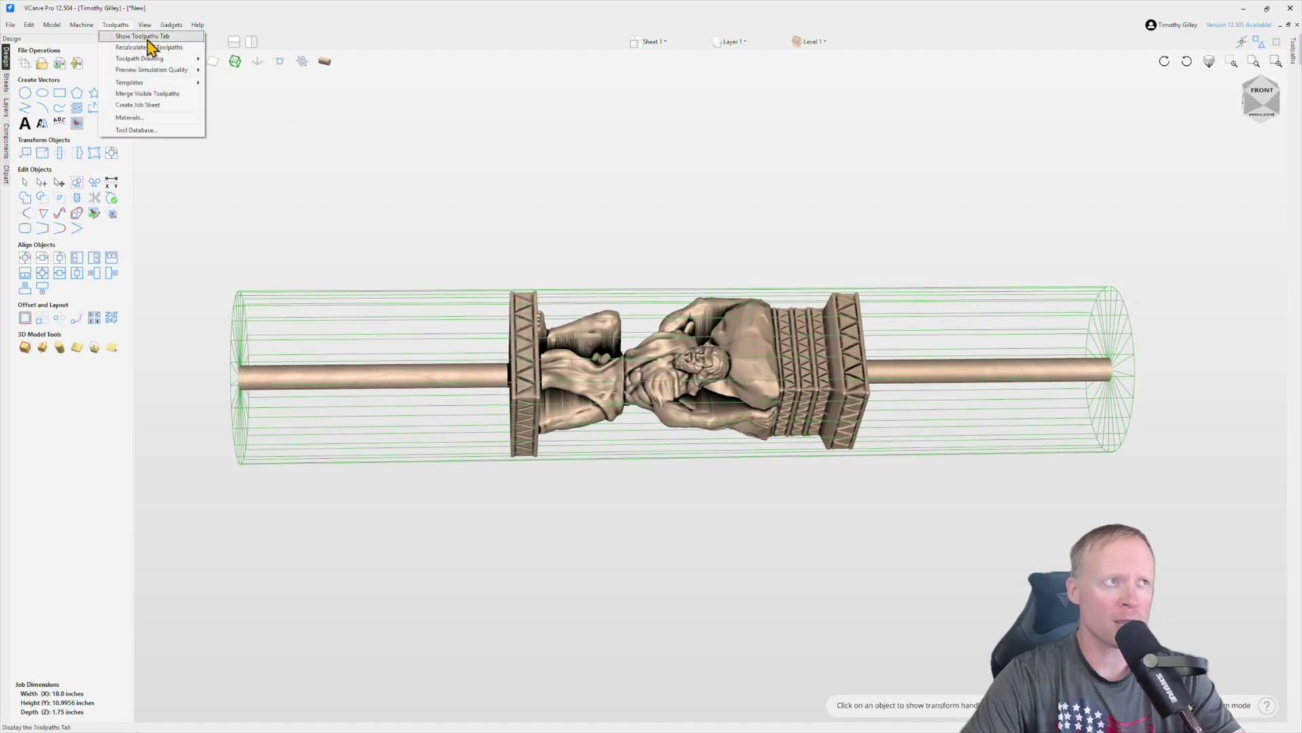
{"action": "left_click", "coordinate": [146, 41]}
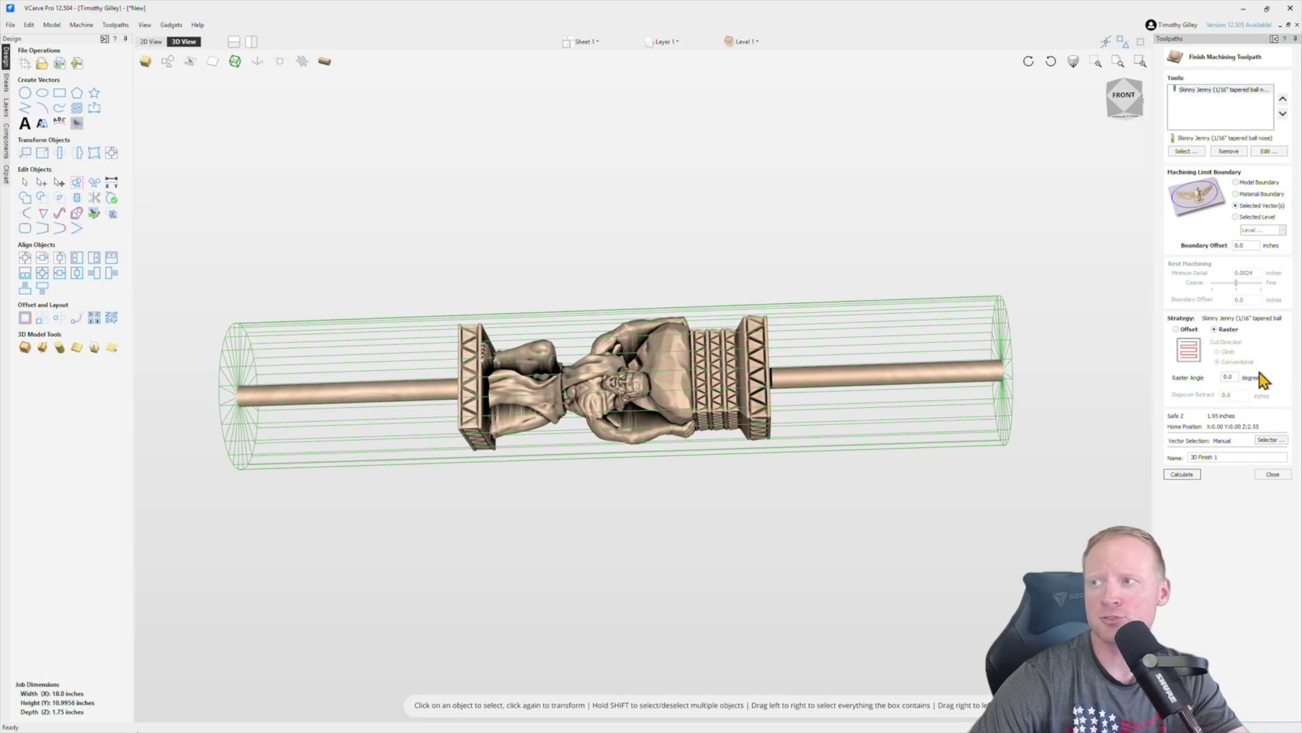
{"action": "left_click", "coordinate": [1181, 474]}
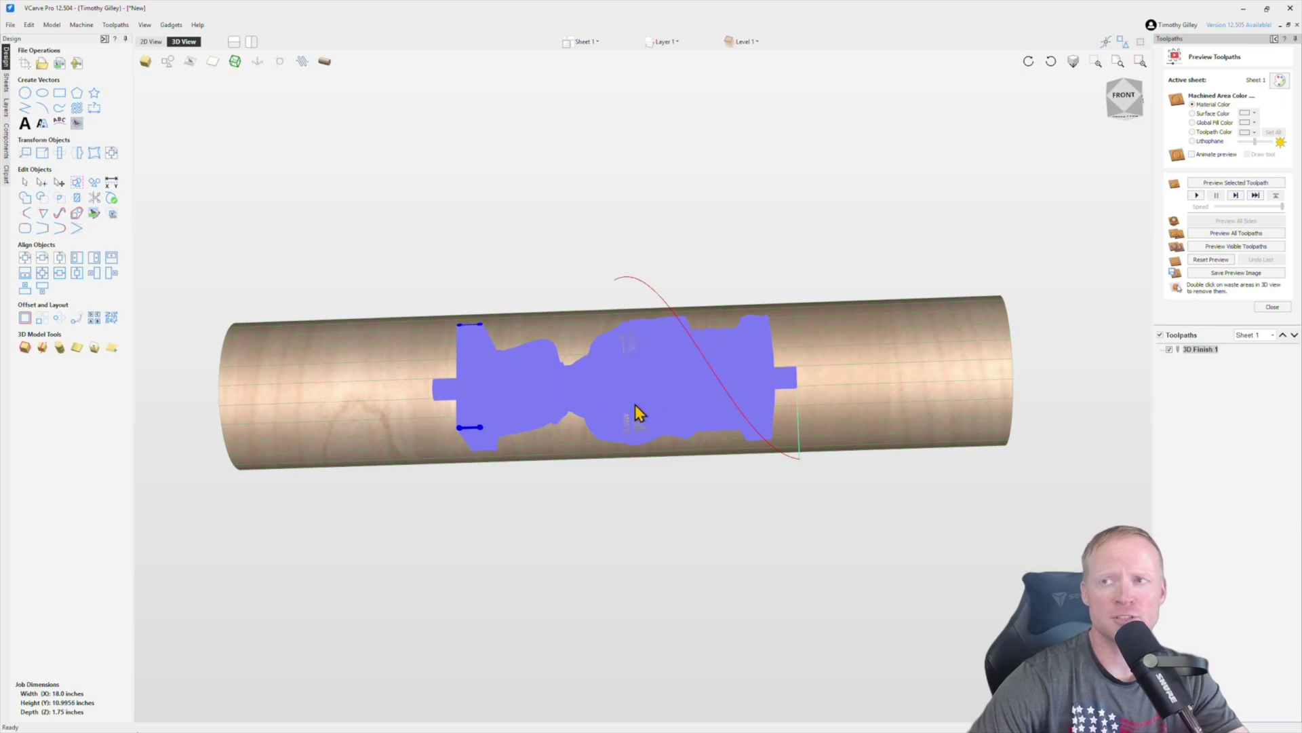
- Run the simulated preview of the 3D Finish 1 toolpath and inspect the carved column between the uncut stock ends
{"action": "left_click_drag", "start_coordinate": [739, 392], "coordinate": [678, 369]}
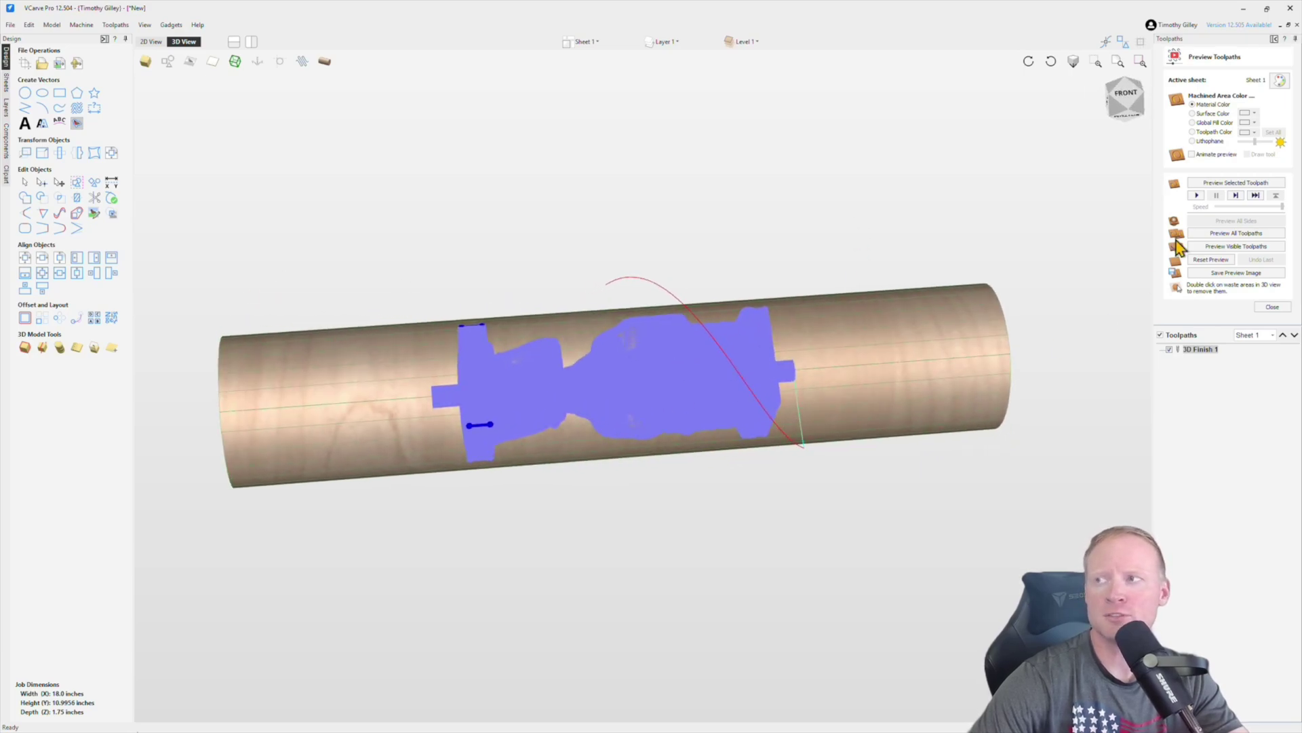
{"action": "left_click", "coordinate": [1198, 195]}
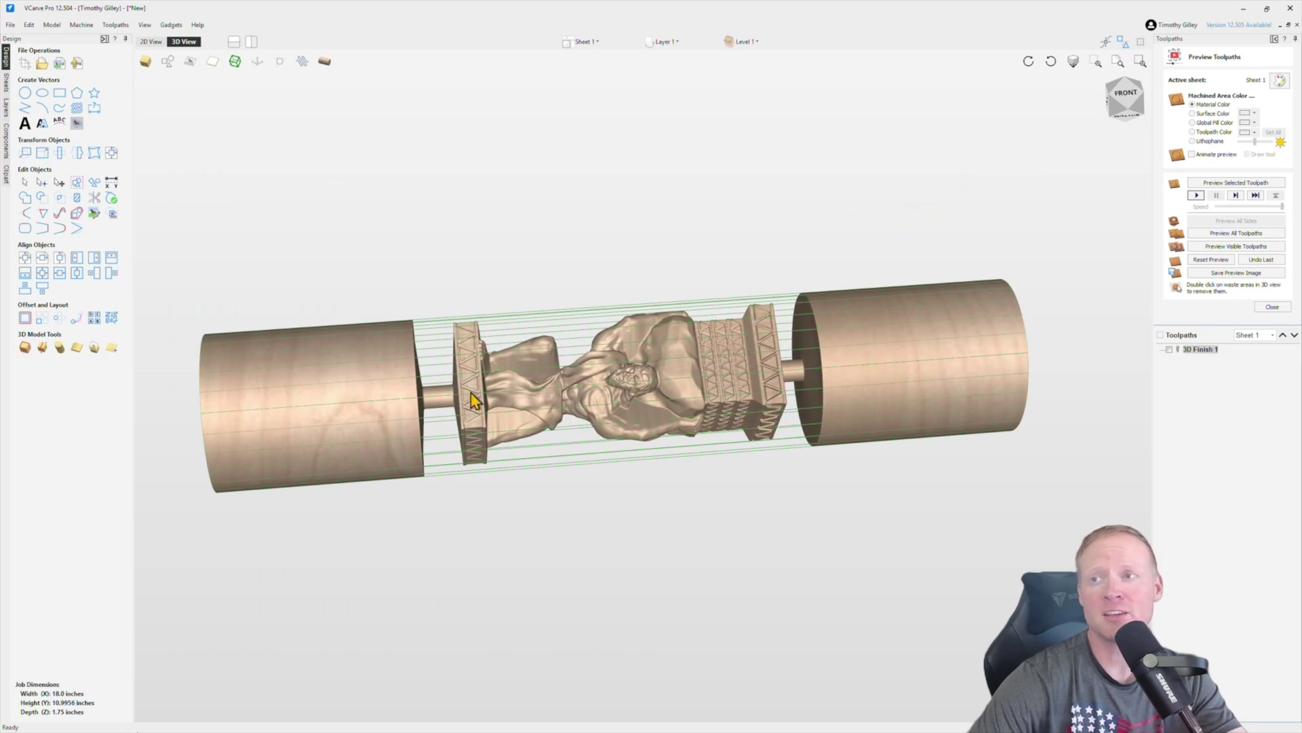
{"action": "scroll", "coordinate": [474, 400], "scroll_direction": "up", "scroll_amount": 3}
{"action": "scroll", "coordinate": [543, 401], "scroll_direction": "down", "scroll_amount": 3}
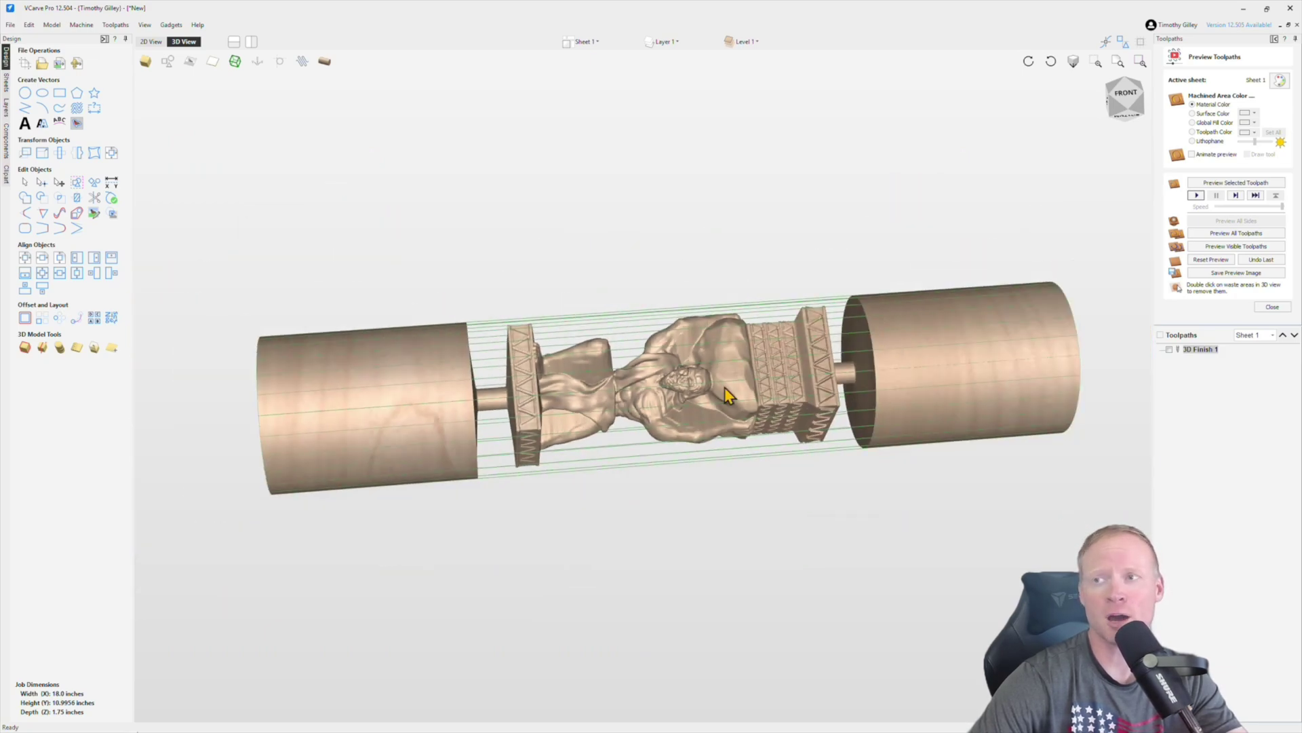